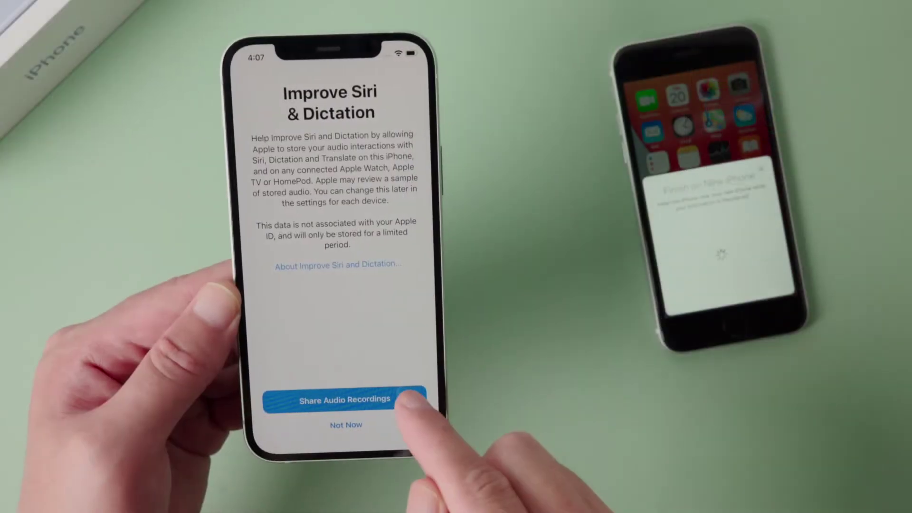
On the new iPhone, accept Share Audio Recordings to finish Quick Start setup
{"action": "left_click", "coordinate": [408, 400]}
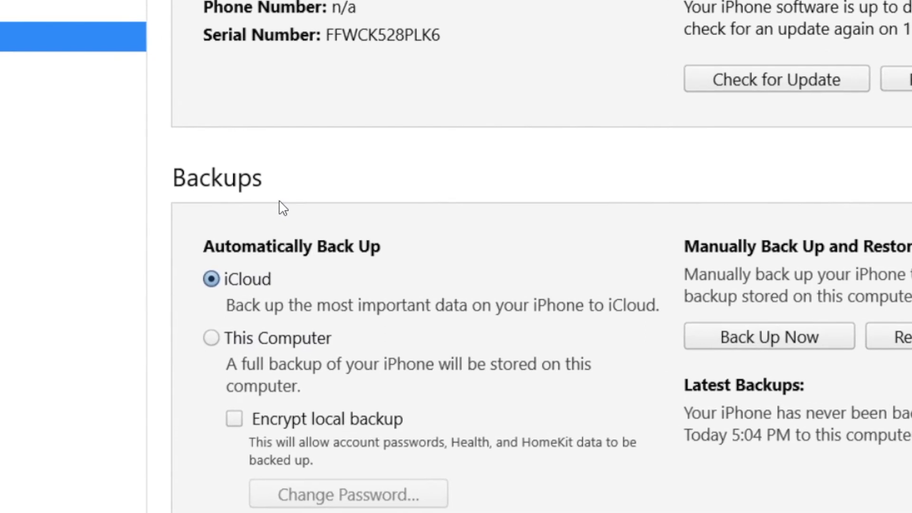
Switch iTunes backups to This Computer and start a full iPhone backup
{"action": "left_click", "coordinate": [213, 340]}
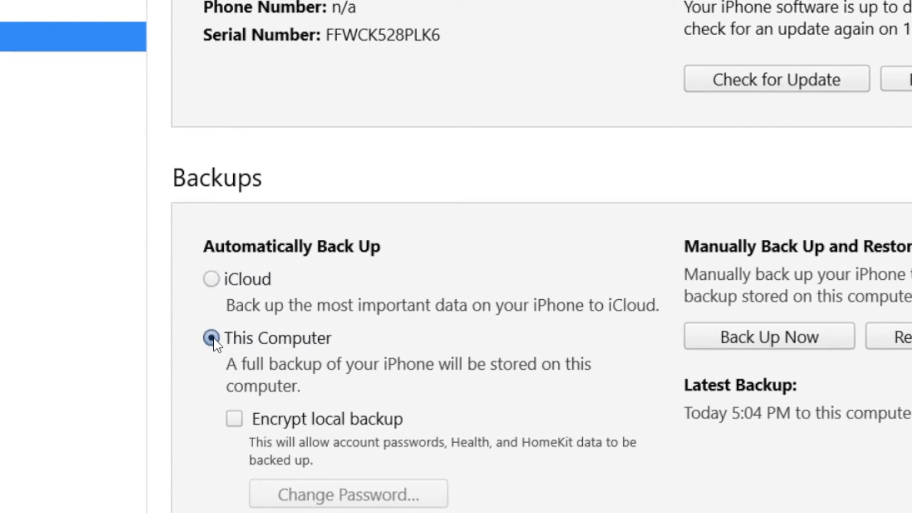
{"action": "left_click", "coordinate": [834, 336]}
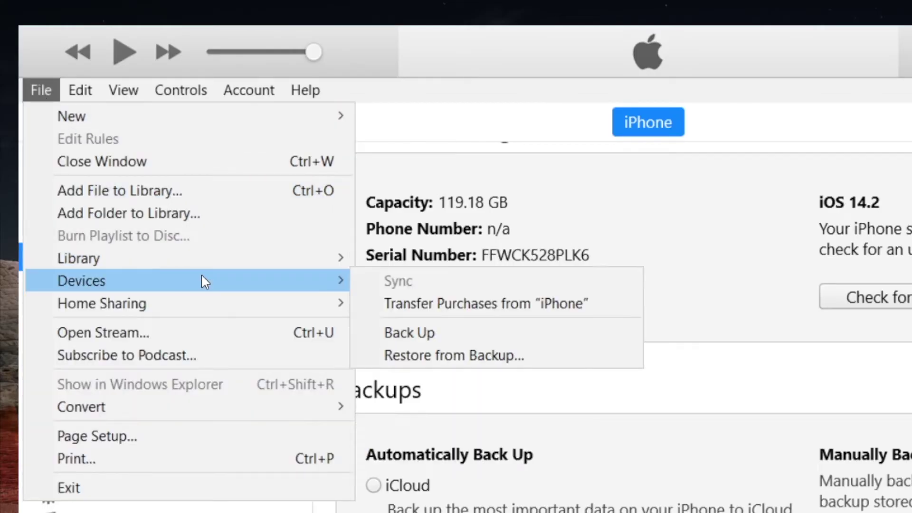
Transfer iPhone purchases to the library, then browse to Internal Storage > DCIM > 100APPLE
{"action": "left_click", "coordinate": [551, 306]}
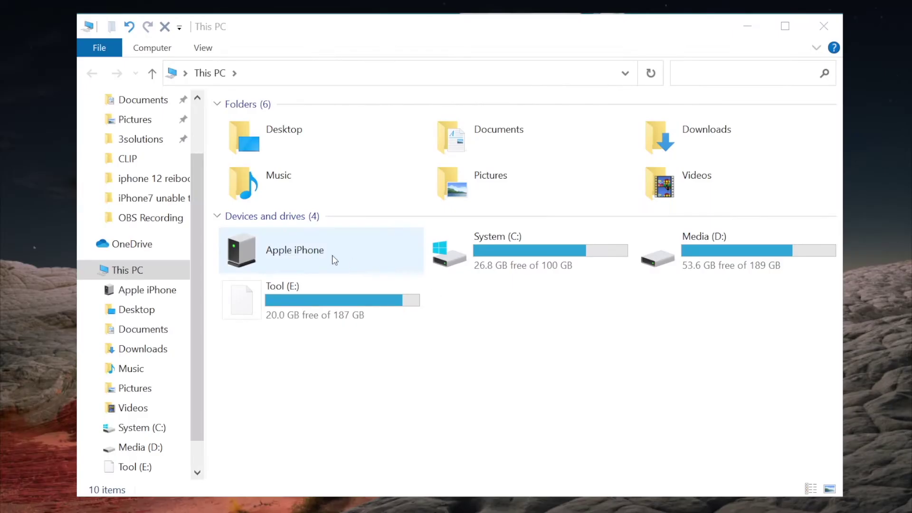
{"action": "double_click", "coordinate": [332, 259]}
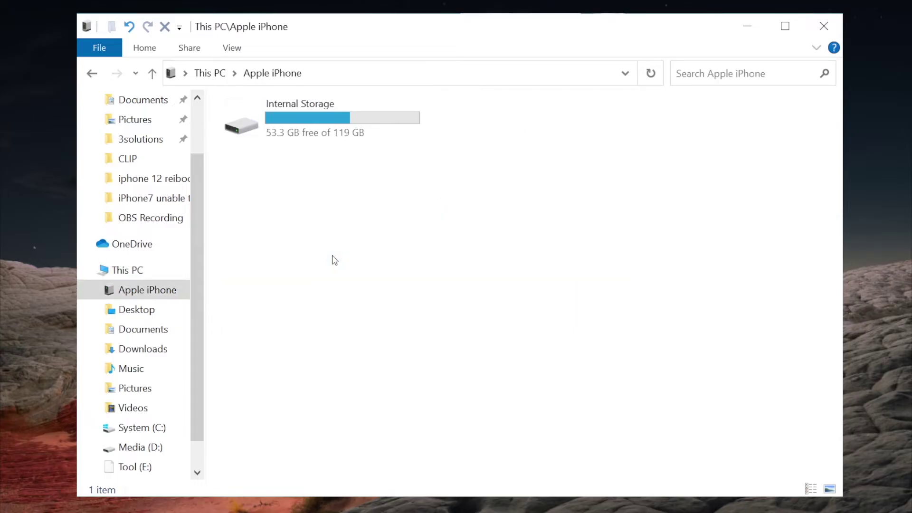
{"action": "double_click", "coordinate": [387, 130]}
{"action": "double_click", "coordinate": [372, 124]}
{"action": "double_click", "coordinate": [371, 122]}
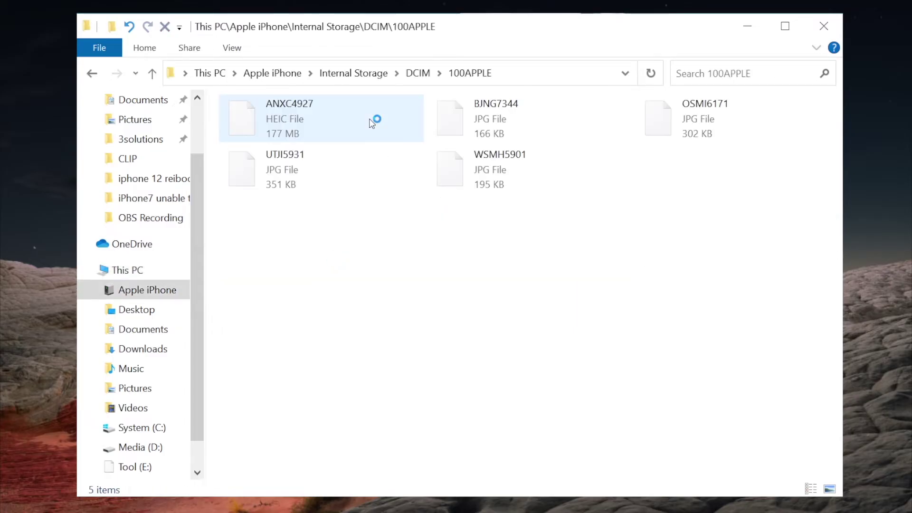
Copy all 187 photos from 100APPLE and paste them into Desktop\photos
{"action": "left_click", "coordinate": [593, 255]}
{"action": "key", "text": "ctrl+a"}
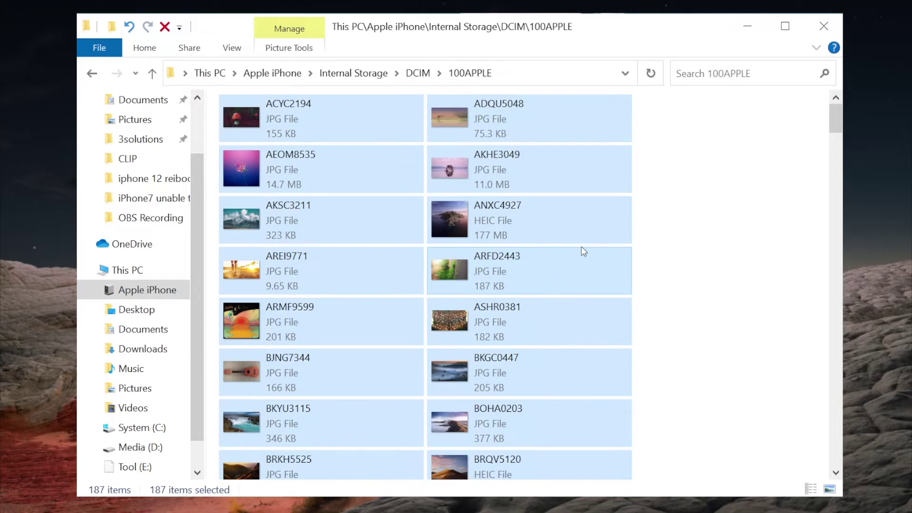
{"action": "right_click", "coordinate": [368, 190]}
{"action": "left_click", "coordinate": [406, 317]}
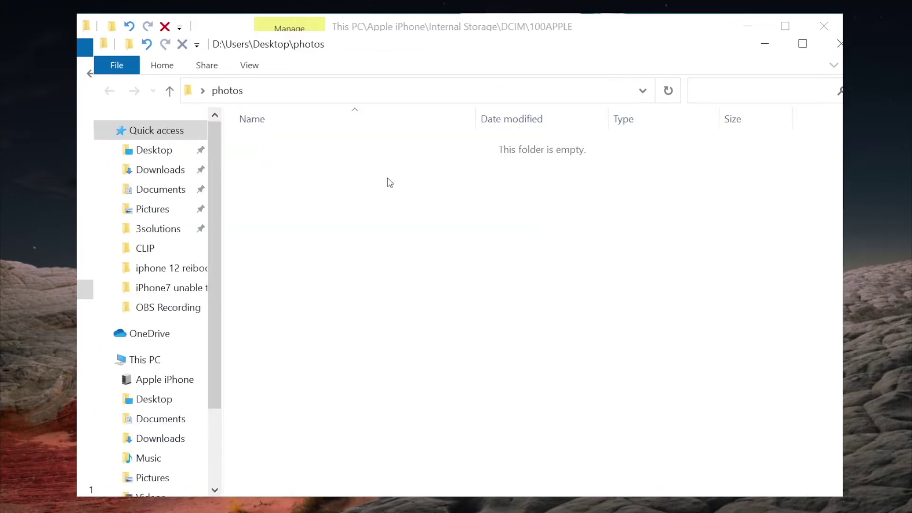
{"action": "key", "text": "ctrl+v"}
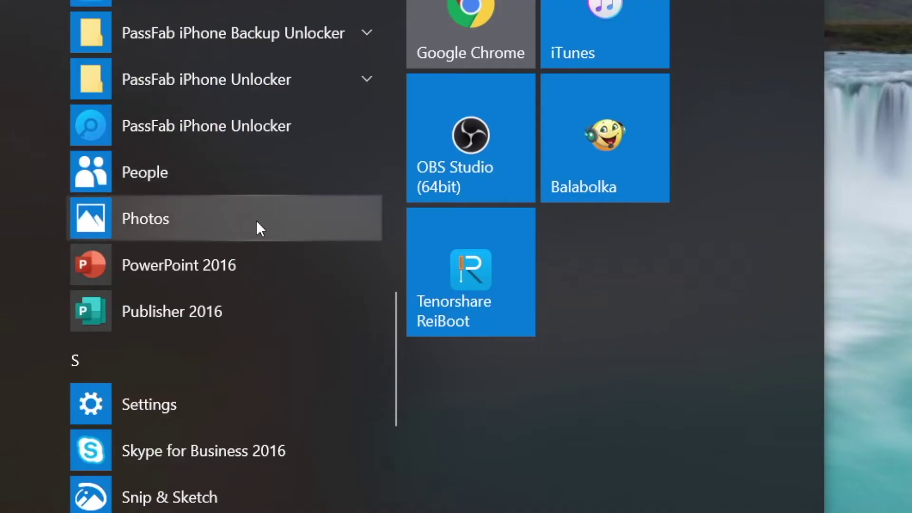
In Photos, import all 186 checked photos from the iPhone via USB device import
{"action": "left_click", "coordinate": [254, 219]}
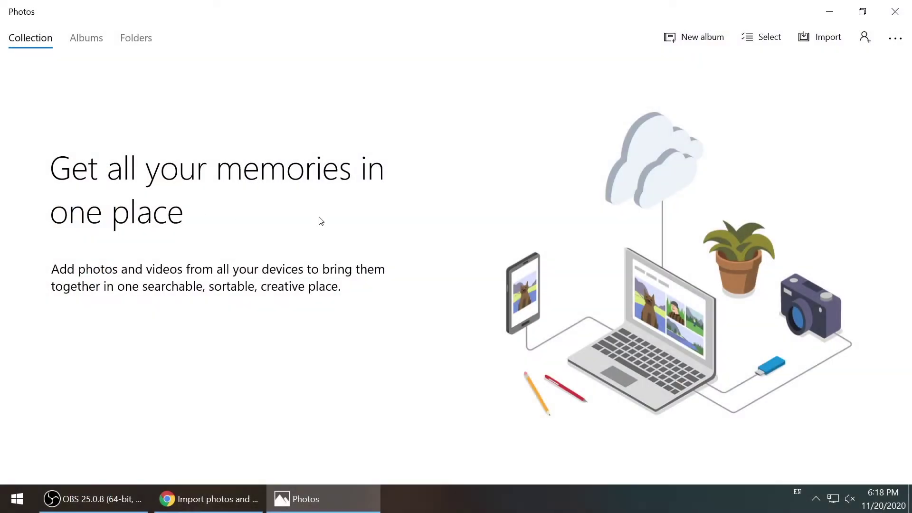
{"action": "left_click", "coordinate": [830, 48]}
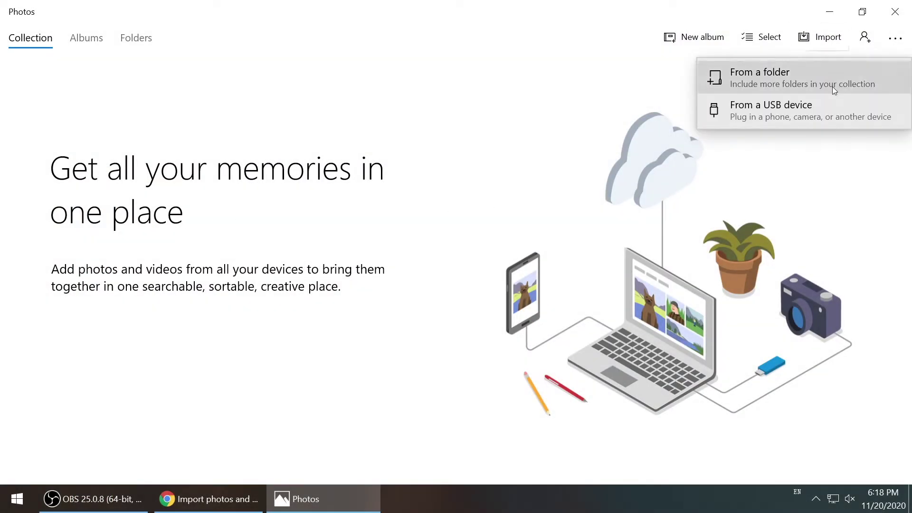
{"action": "left_click", "coordinate": [831, 108]}
{"action": "scroll", "coordinate": [523, 304], "scroll_direction": "down", "scroll_amount": 5}
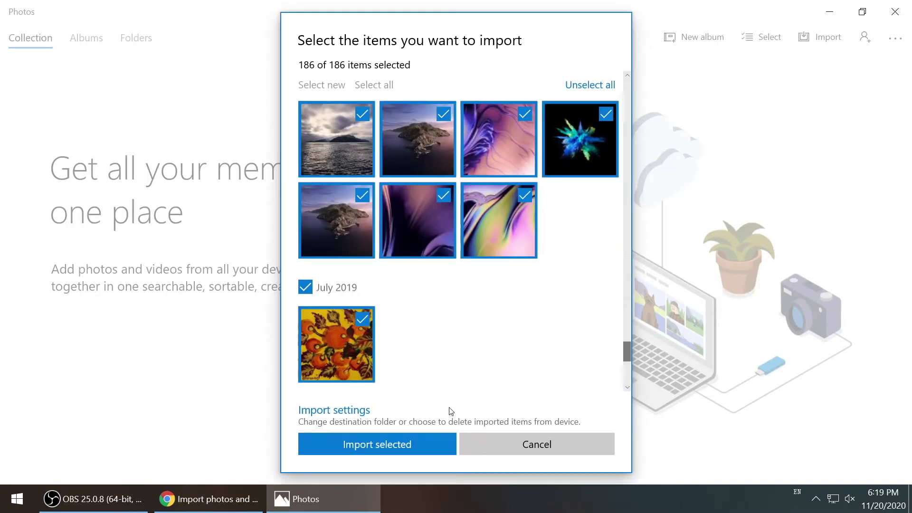
{"action": "left_click", "coordinate": [445, 443]}
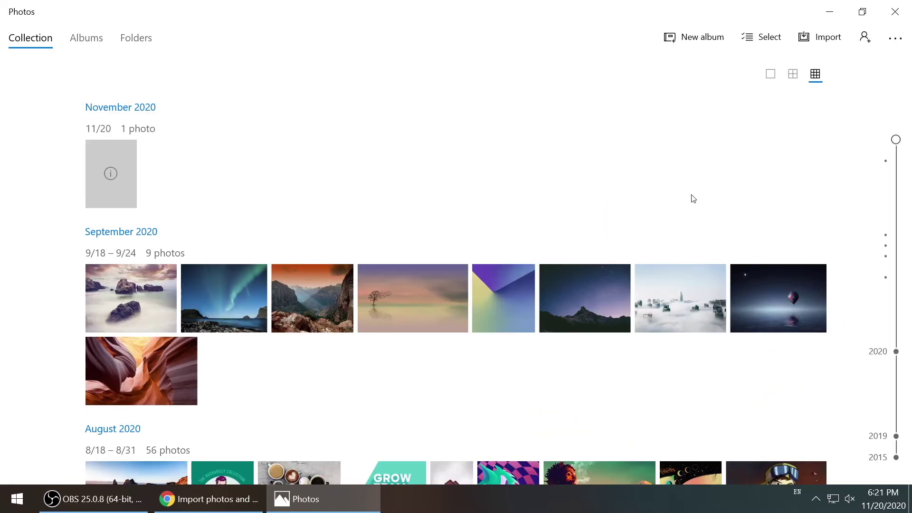
{"action": "scroll", "coordinate": [692, 198], "scroll_direction": "down", "scroll_amount": 3}
{"action": "scroll", "coordinate": [693, 202], "scroll_direction": "down", "scroll_amount": 10}
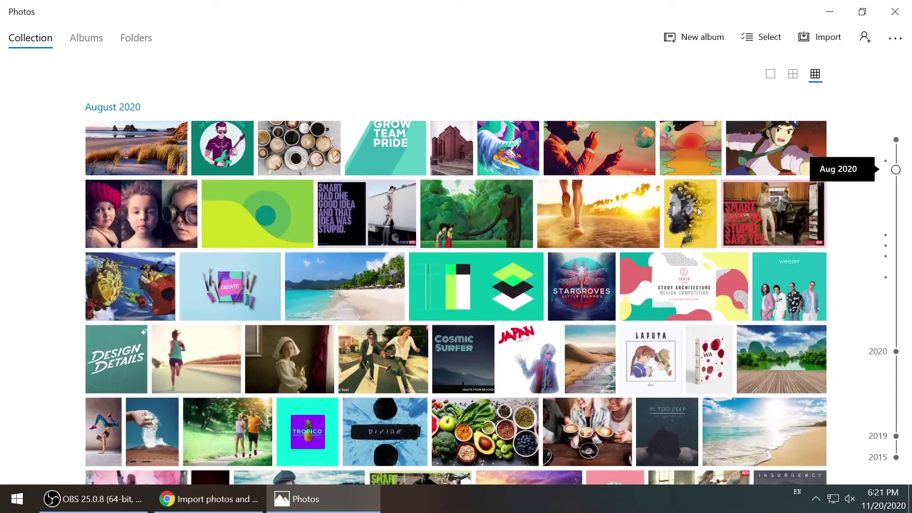
{"action": "scroll", "coordinate": [706, 274], "scroll_direction": "down", "scroll_amount": 20}
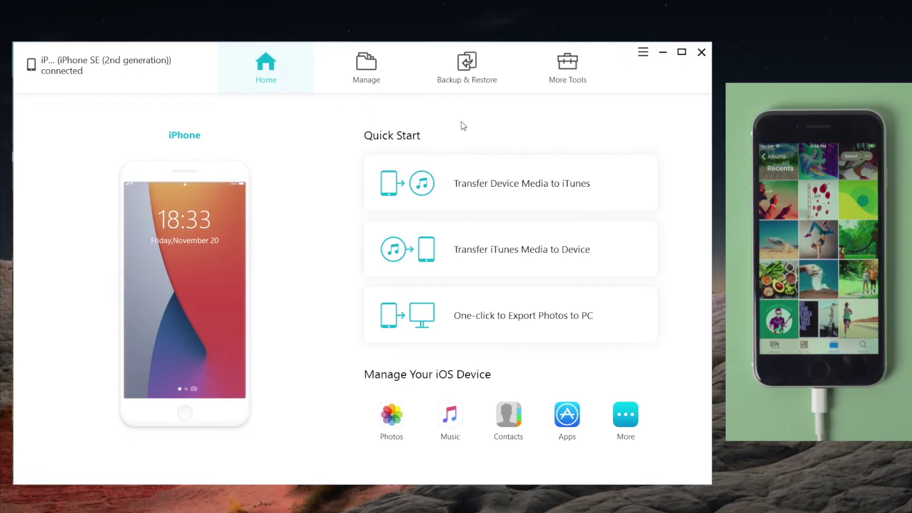
Export all 186 photos from iCareFone's Manage page to Desktop\photos
{"action": "left_click", "coordinate": [375, 66]}
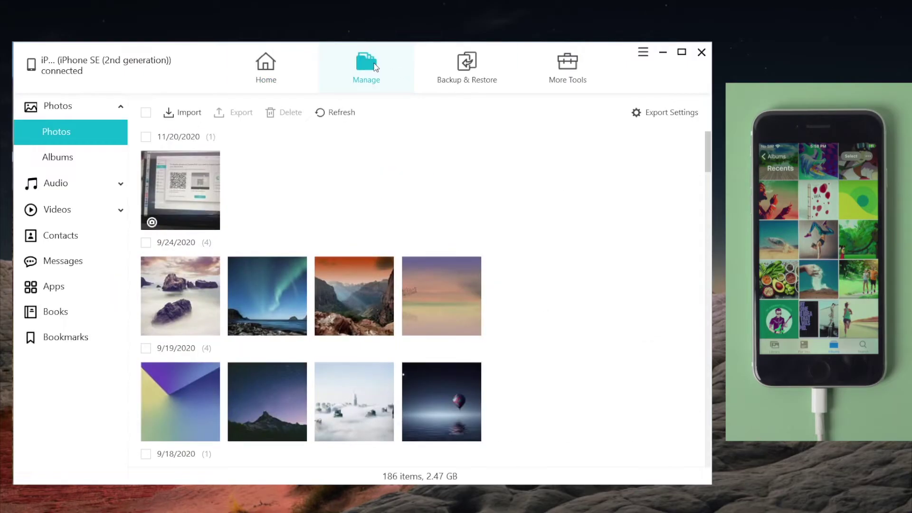
{"action": "scroll", "coordinate": [152, 138], "scroll_direction": "down", "scroll_amount": 10}
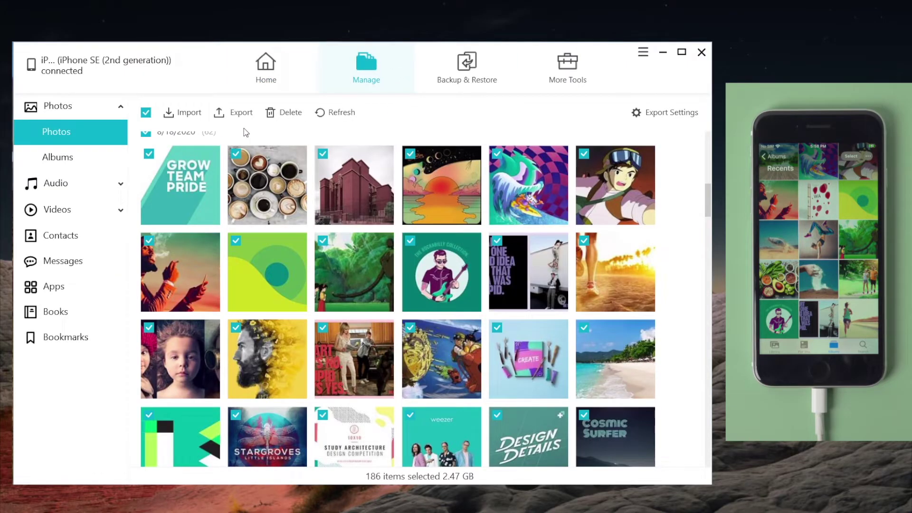
{"action": "left_click", "coordinate": [242, 114]}
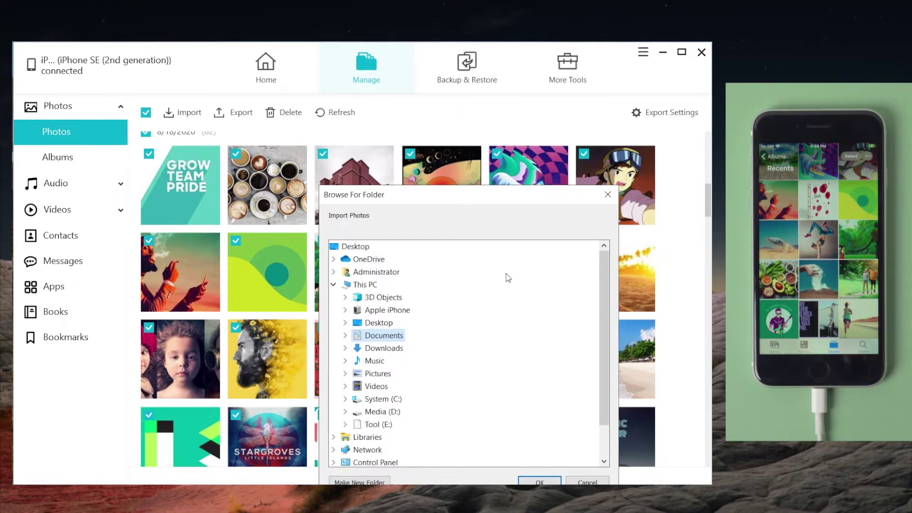
{"action": "double_click", "coordinate": [387, 325]}
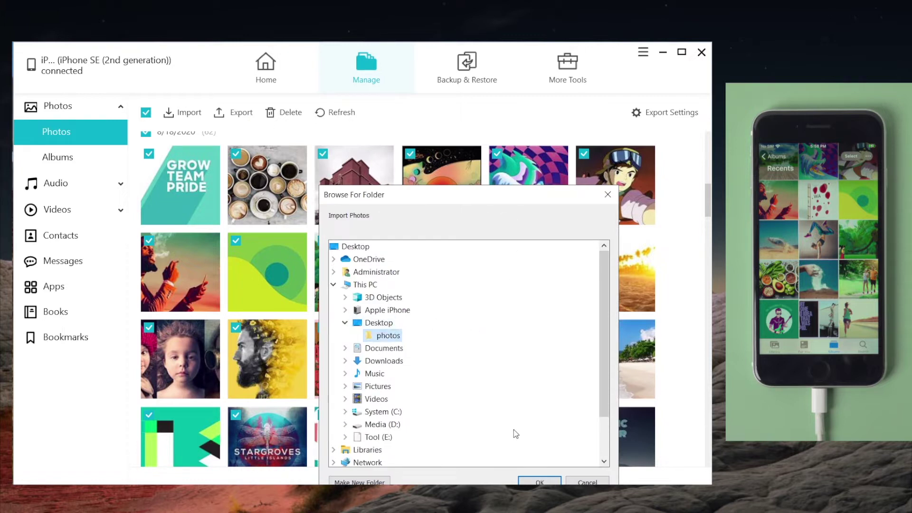
{"action": "left_click", "coordinate": [540, 482]}
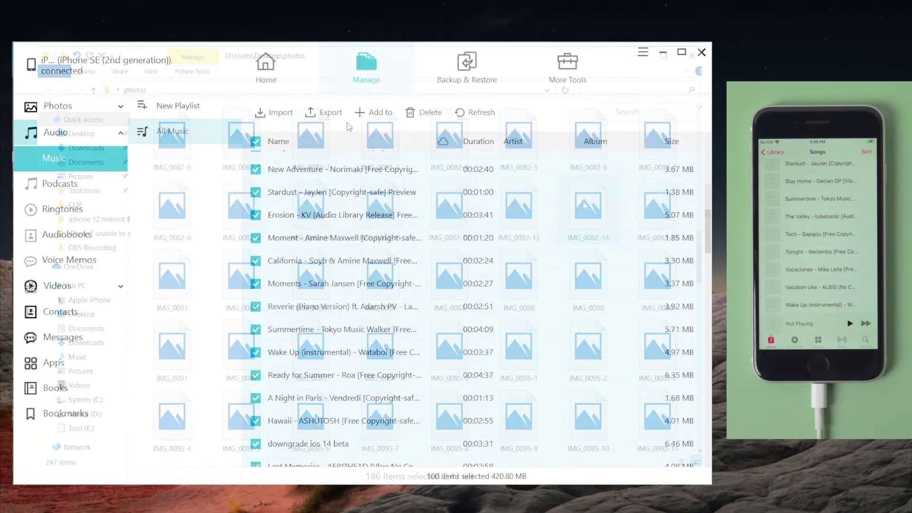
Export all 100 songs to Desktop\music and open the destination folder
{"action": "left_click", "coordinate": [331, 113]}
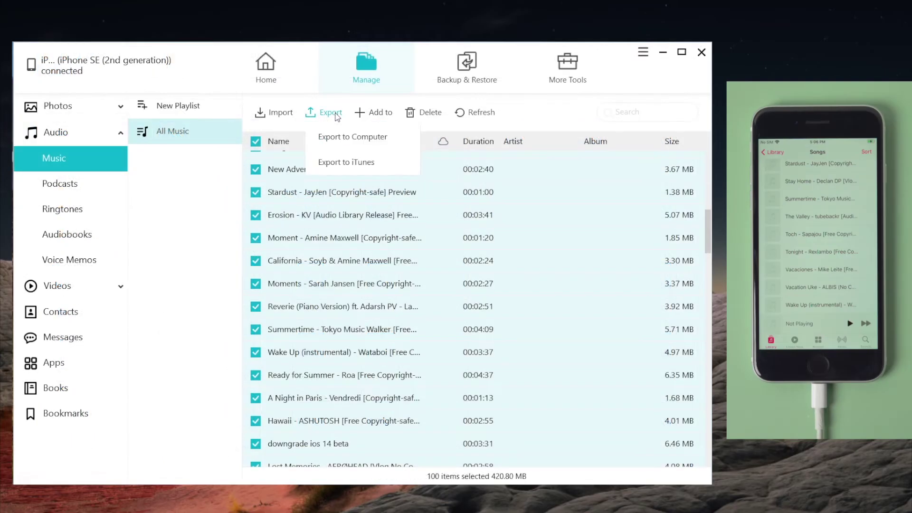
{"action": "left_click", "coordinate": [408, 138]}
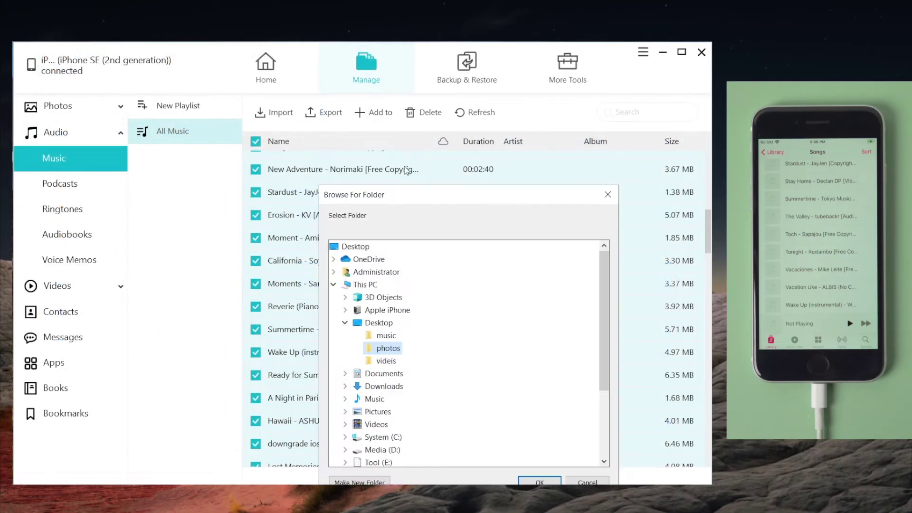
{"action": "left_click", "coordinate": [540, 482]}
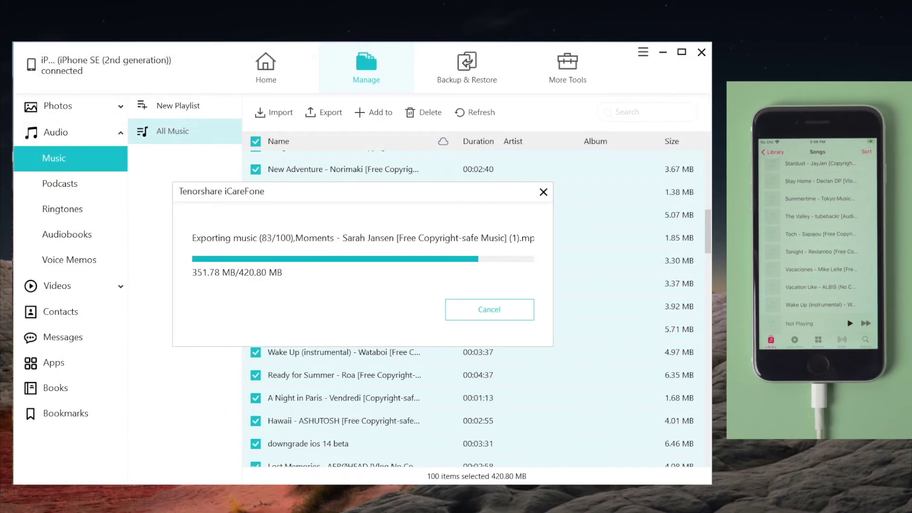
{"action": "left_click", "coordinate": [414, 310]}
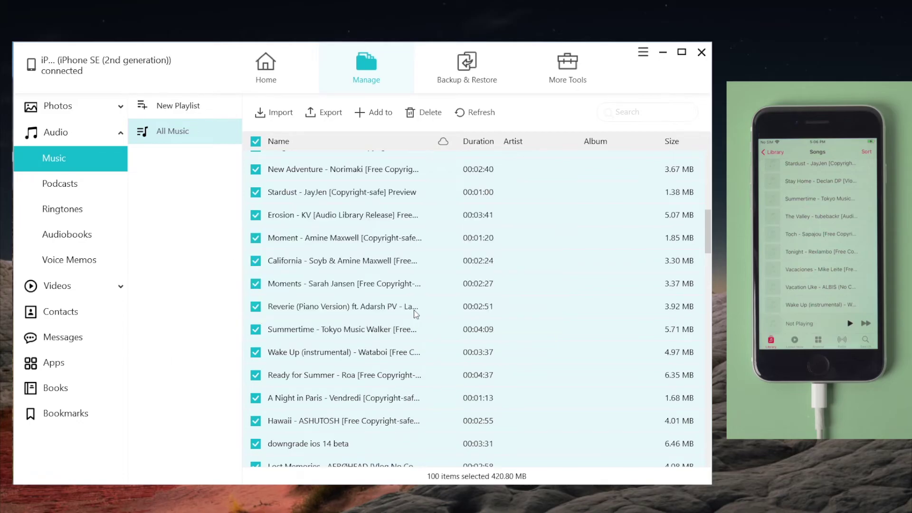
{"action": "scroll", "coordinate": [547, 165], "scroll_direction": "down", "scroll_amount": 15}
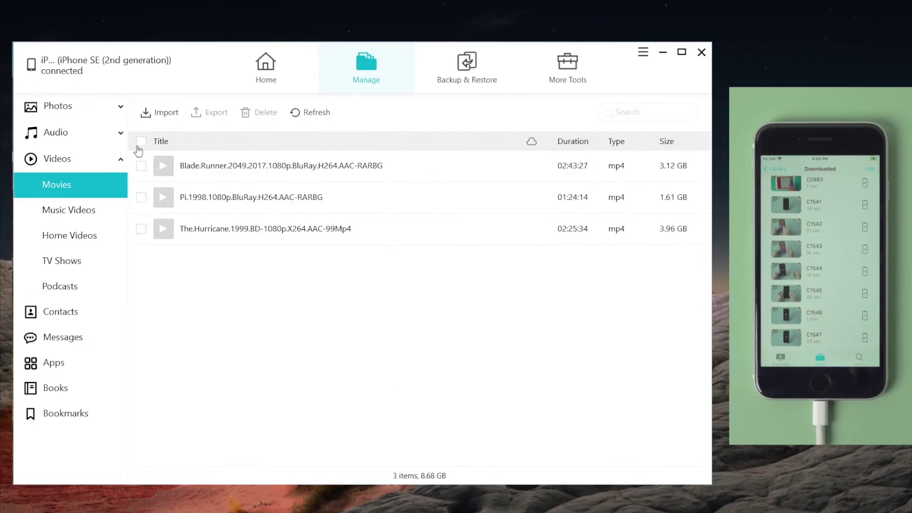
Export the three selected movies to Desktop\videis and open that folder
{"action": "left_click", "coordinate": [140, 143]}
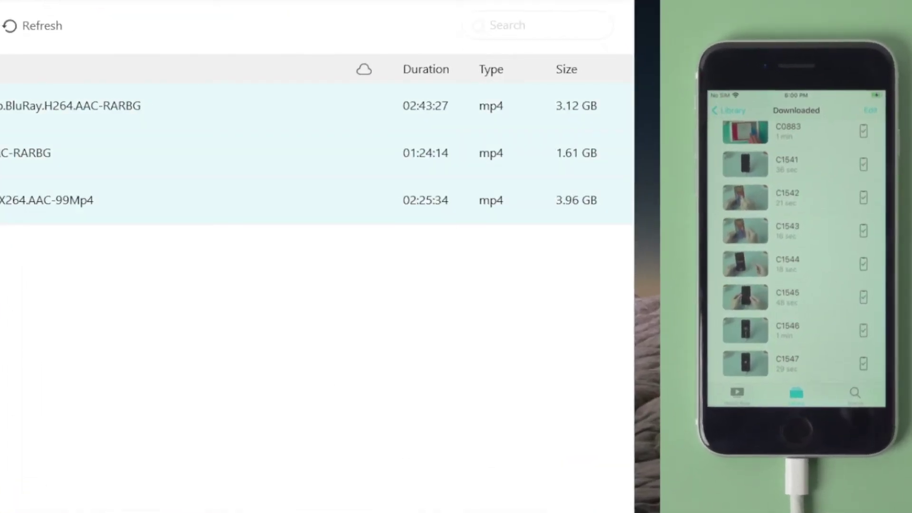
{"action": "left_click", "coordinate": [9, 53]}
{"action": "left_click", "coordinate": [221, 120]}
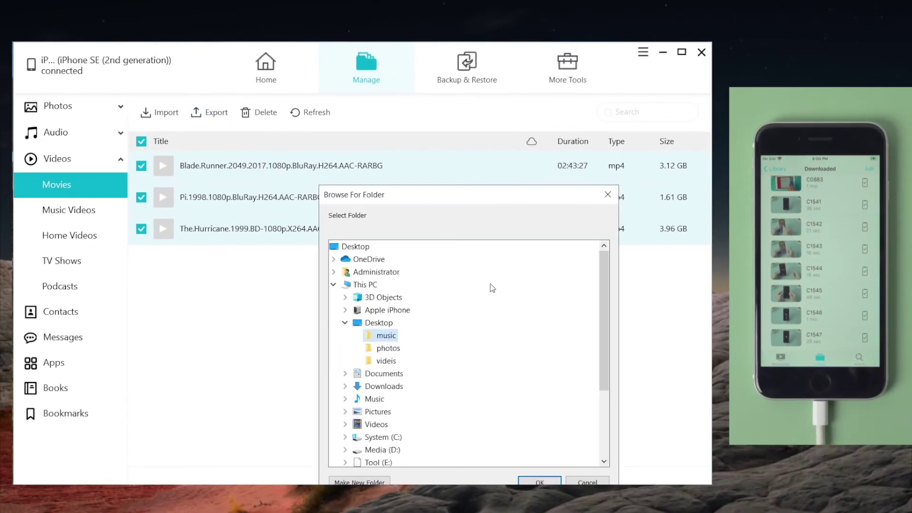
{"action": "left_click", "coordinate": [540, 482]}
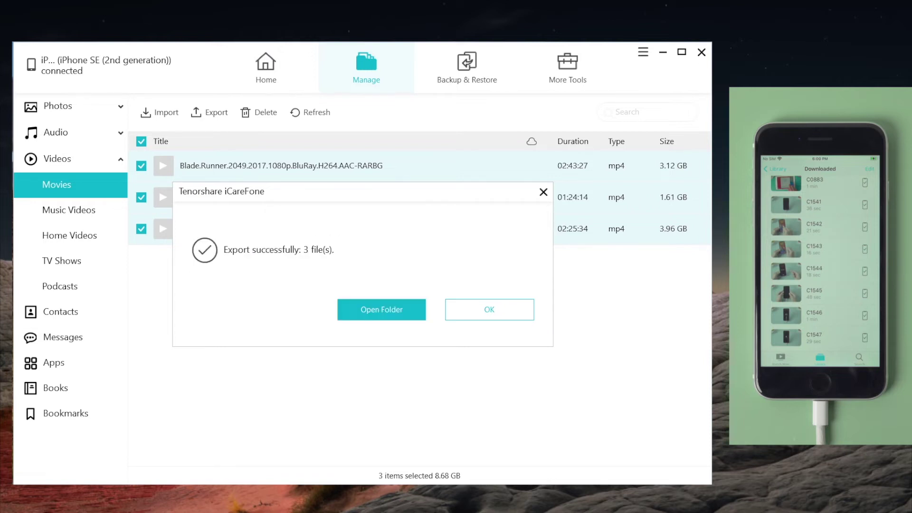
{"action": "left_click", "coordinate": [419, 315]}
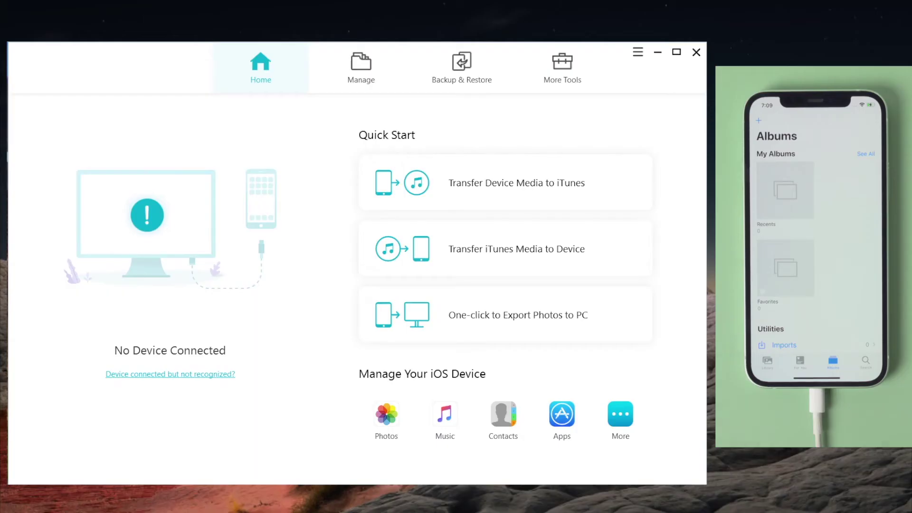
Import the Desktop photos folder to the iPhone 12 using Fast Import Photos
{"action": "left_click", "coordinate": [398, 428]}
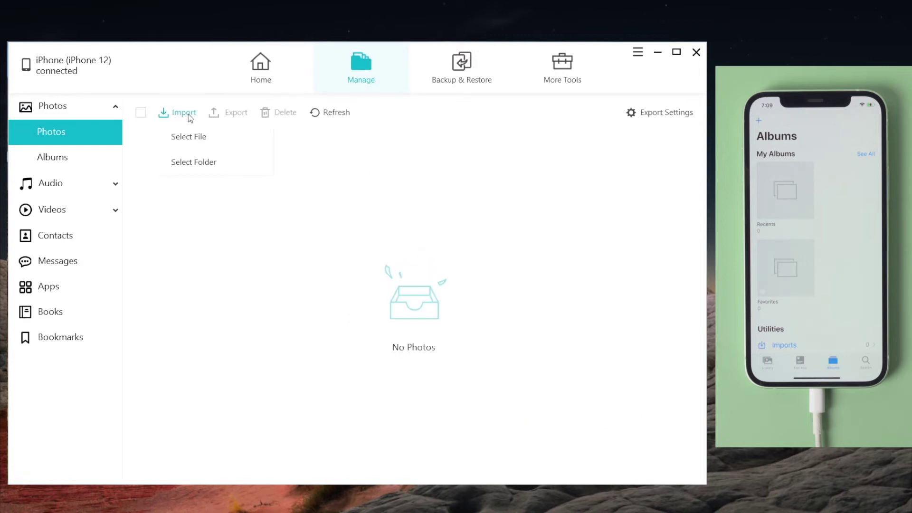
{"action": "left_click", "coordinate": [235, 169]}
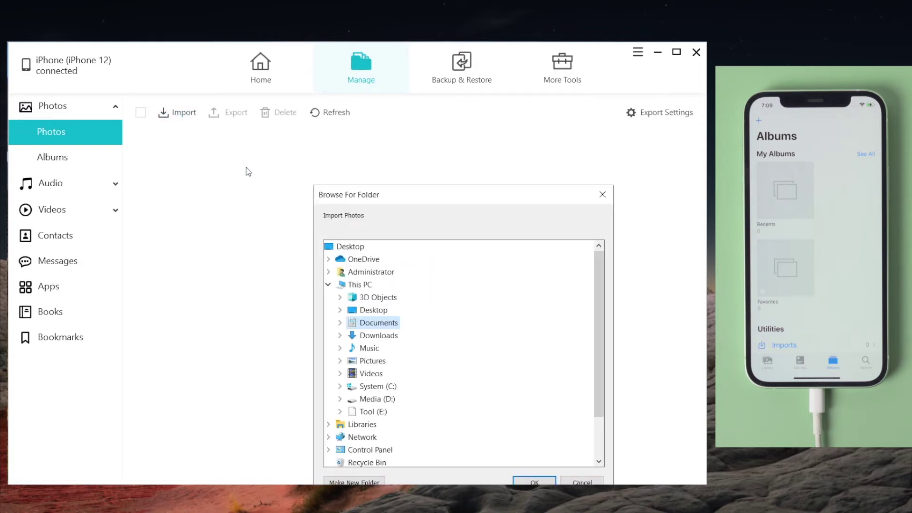
{"action": "left_click", "coordinate": [374, 310]}
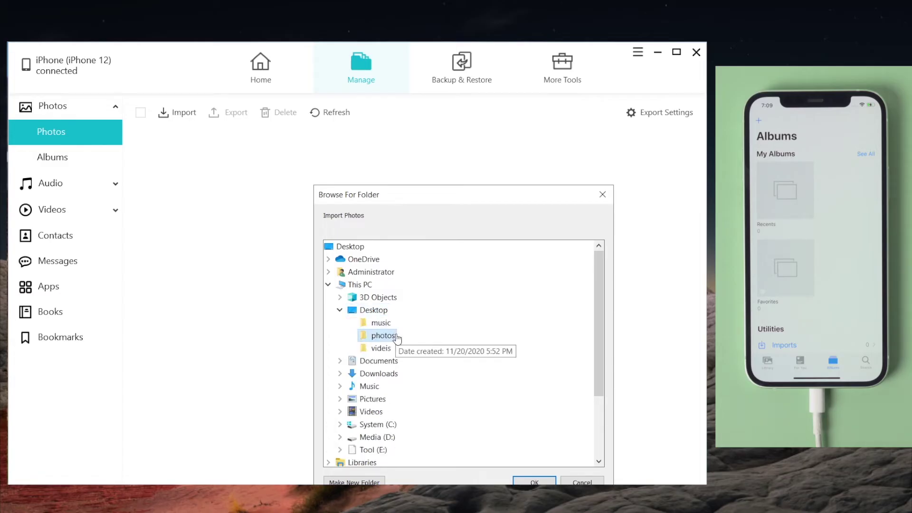
{"action": "left_click", "coordinate": [534, 481]}
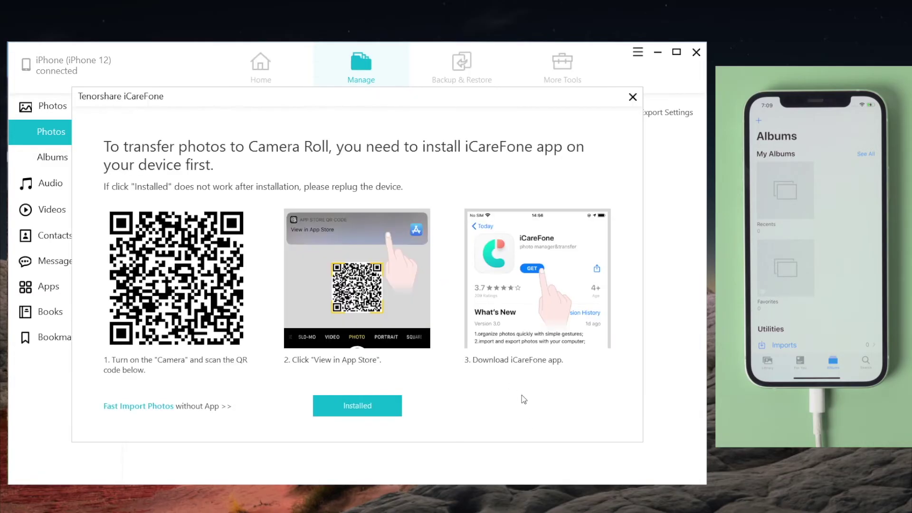
{"action": "left_click", "coordinate": [150, 408]}
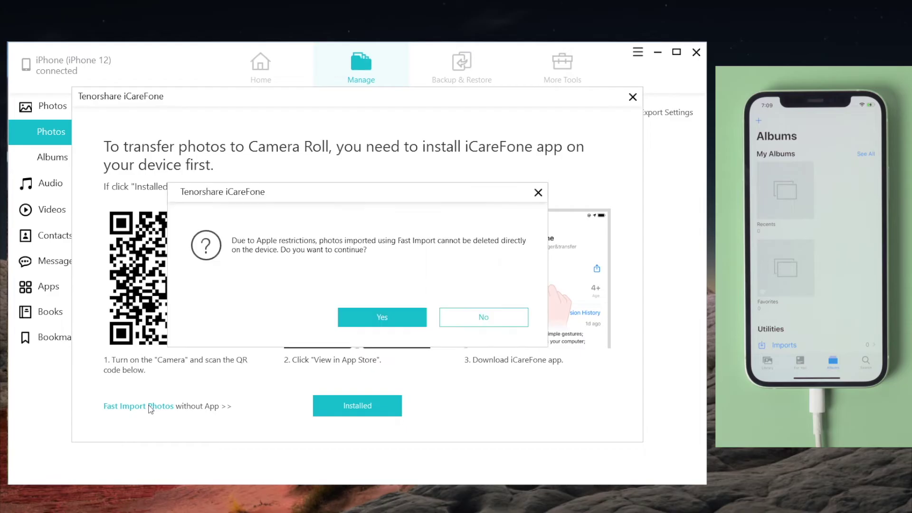
{"action": "left_click", "coordinate": [404, 325]}
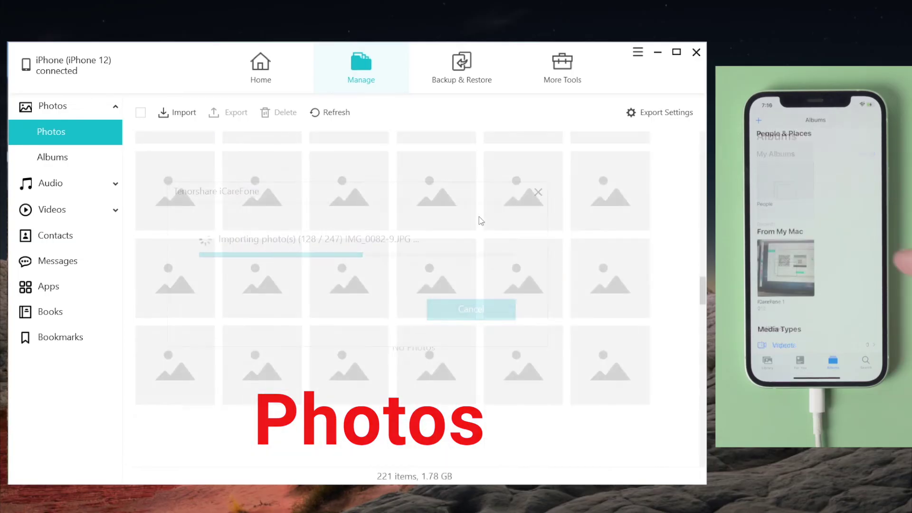
{"action": "scroll", "coordinate": [481, 223], "scroll_direction": "down", "scroll_amount": 10}
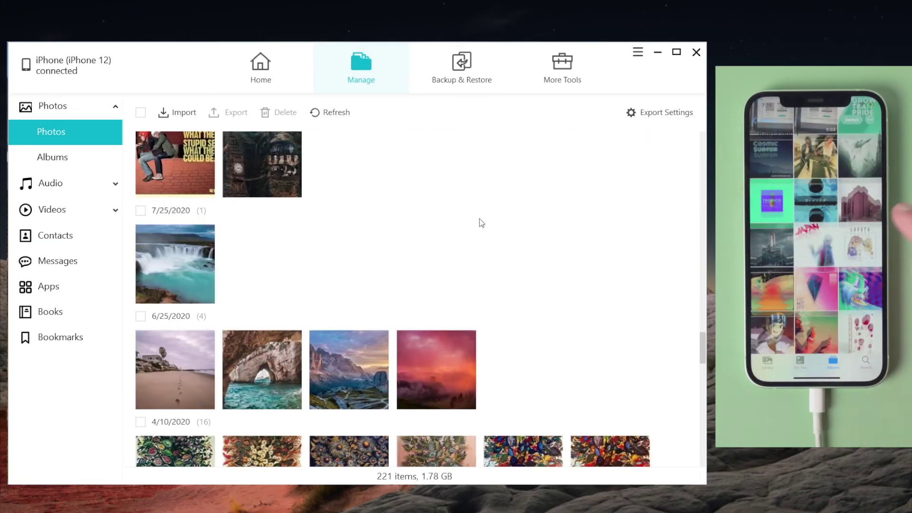
{"action": "scroll", "coordinate": [480, 219], "scroll_direction": "down", "scroll_amount": 20}
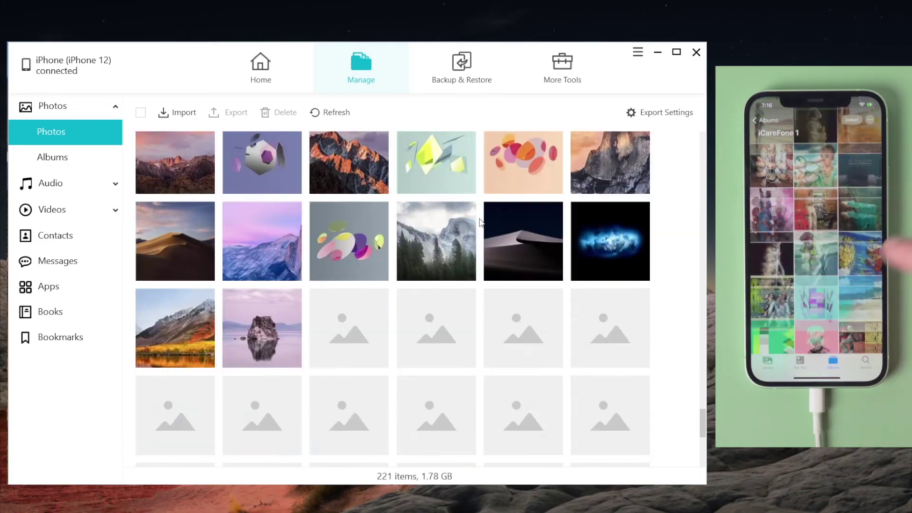
Import the 100 songs (420.80 MB) from Desktop\music into the iPhone 12's Music
{"action": "scroll", "coordinate": [480, 218], "scroll_direction": "up", "scroll_amount": 15}
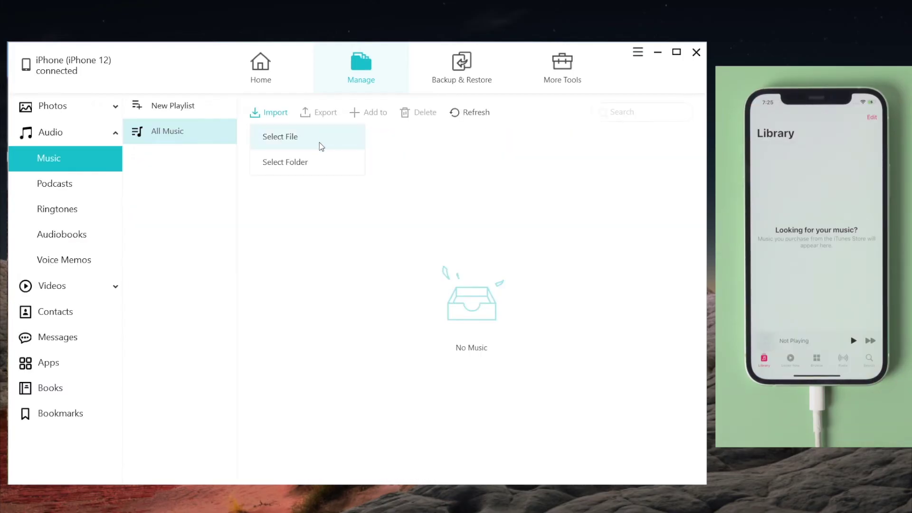
{"action": "left_click", "coordinate": [326, 164]}
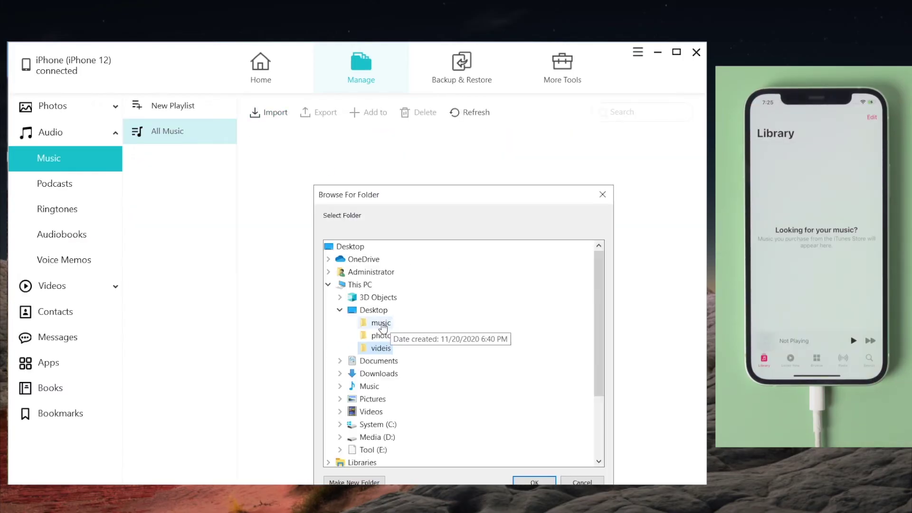
{"action": "left_click", "coordinate": [546, 482]}
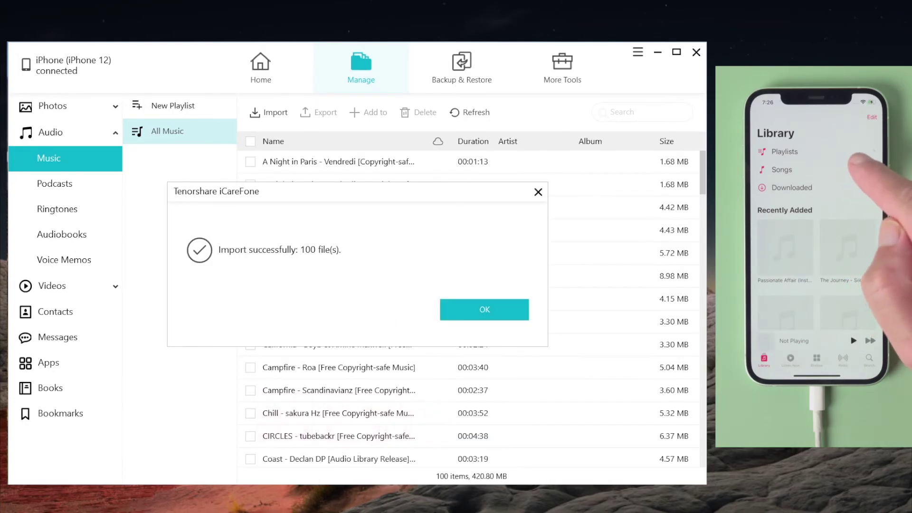
{"action": "left_click", "coordinate": [507, 312]}
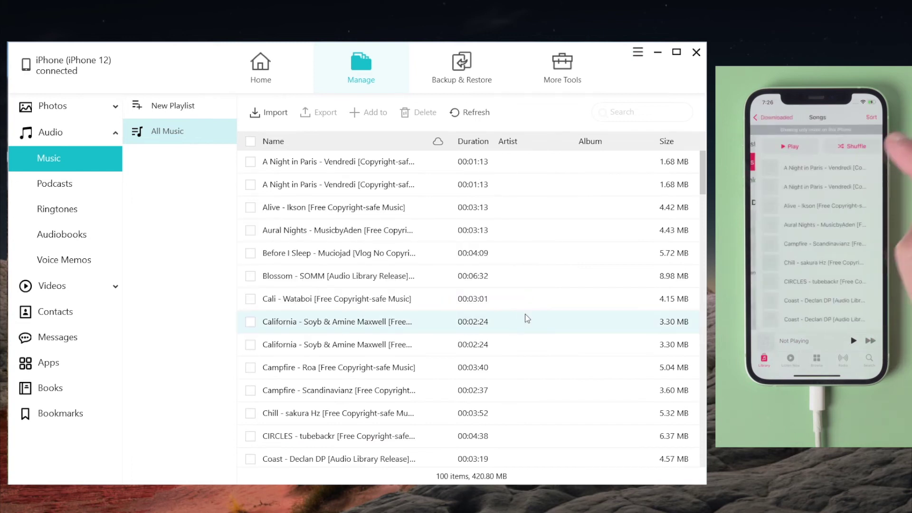
{"action": "scroll", "coordinate": [528, 318], "scroll_direction": "down", "scroll_amount": 8}
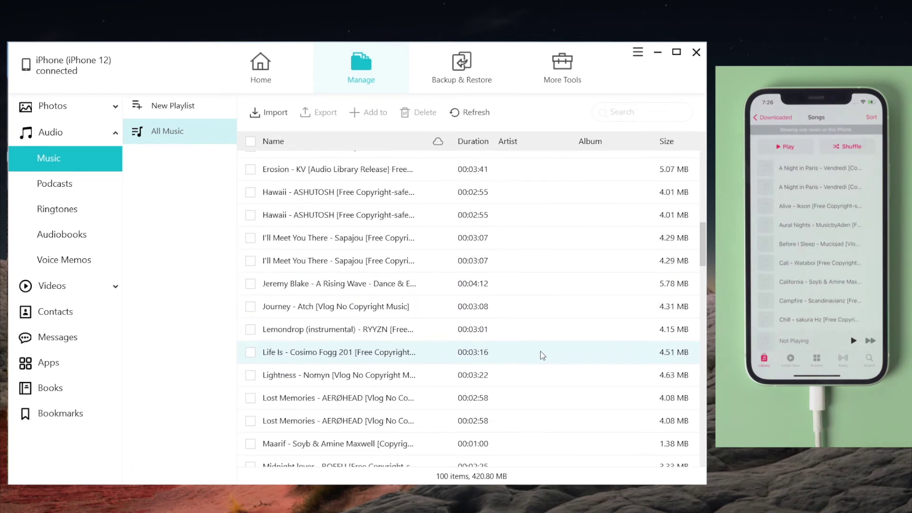
{"action": "scroll", "coordinate": [540, 357], "scroll_direction": "down", "scroll_amount": 3}
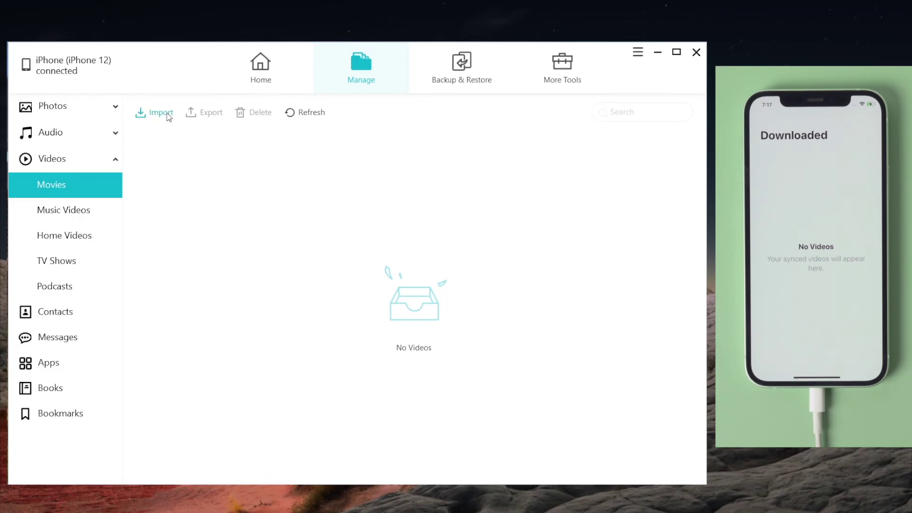
Import the three movies from Desktop\videis into the iPhone 12's Movies
{"action": "left_click", "coordinate": [211, 162]}
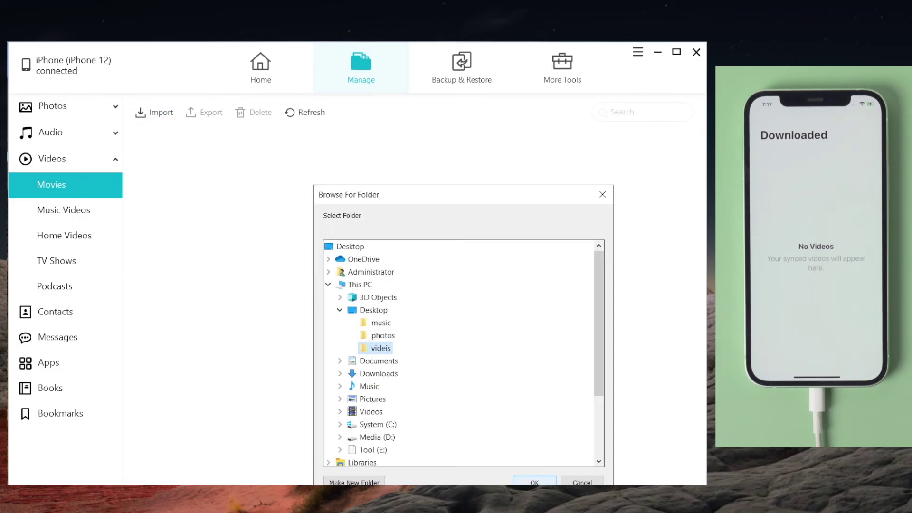
{"action": "left_click", "coordinate": [536, 481]}
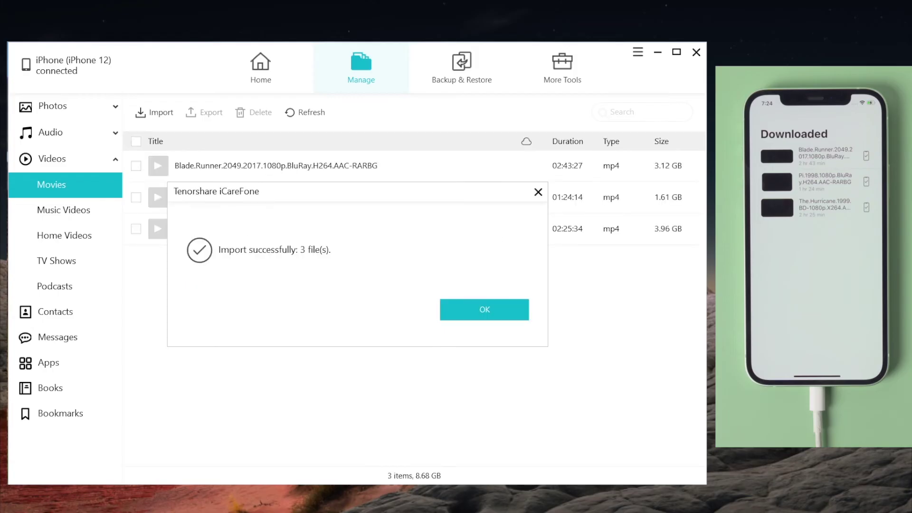
{"action": "left_click", "coordinate": [485, 309]}
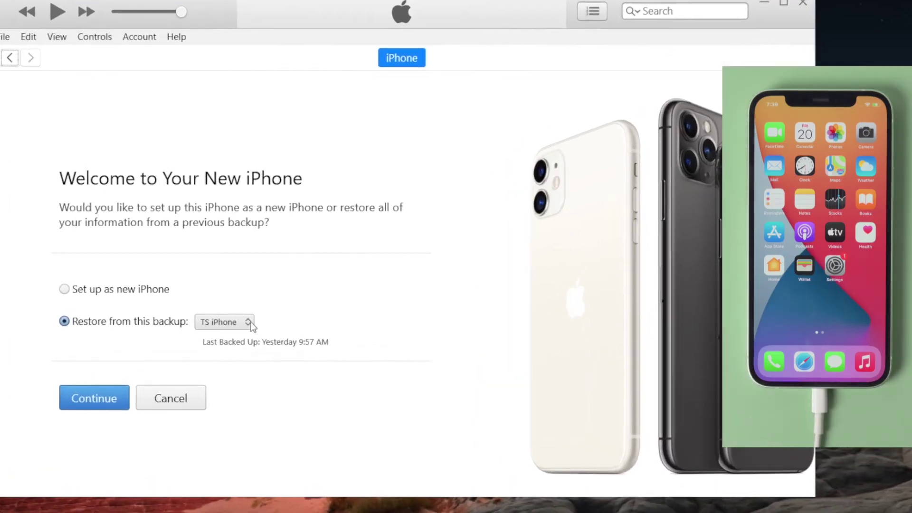
Restore the new iPhone in iTunes from the backup named 'iPhone'
{"action": "left_click", "coordinate": [229, 324]}
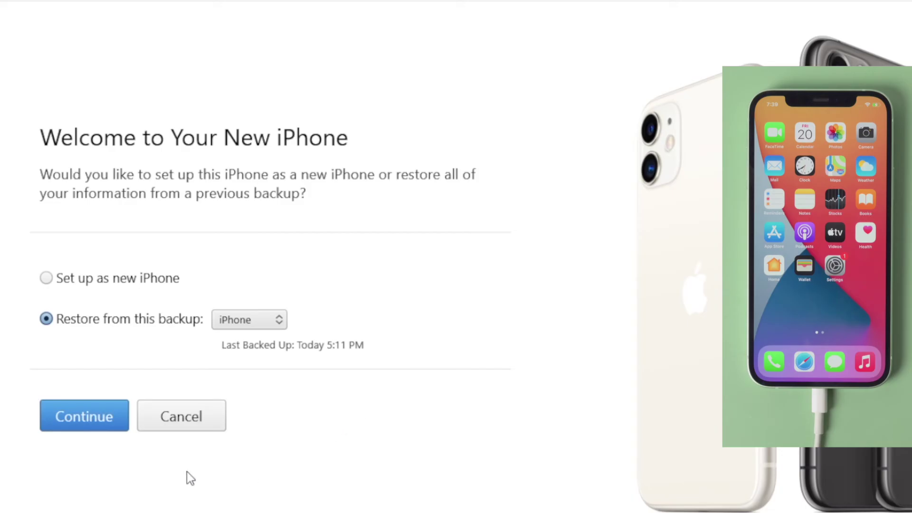
{"action": "left_click", "coordinate": [114, 418]}
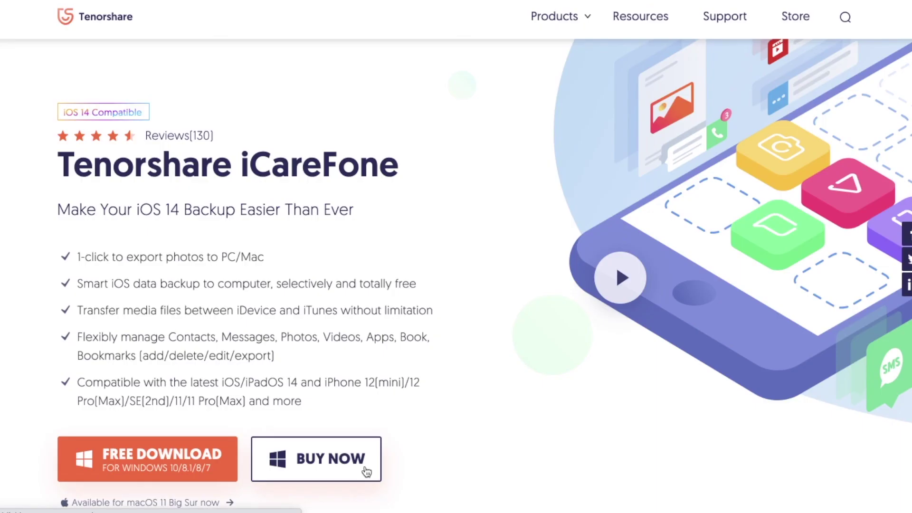
Open the iCareFone pricing page showing 1 Month, 1 Year and Lifetime licences
{"action": "left_click", "coordinate": [363, 461]}
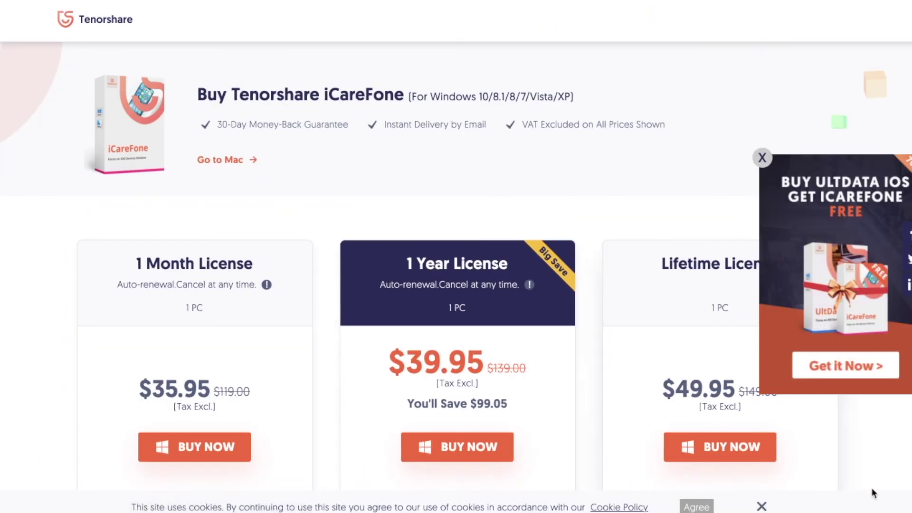